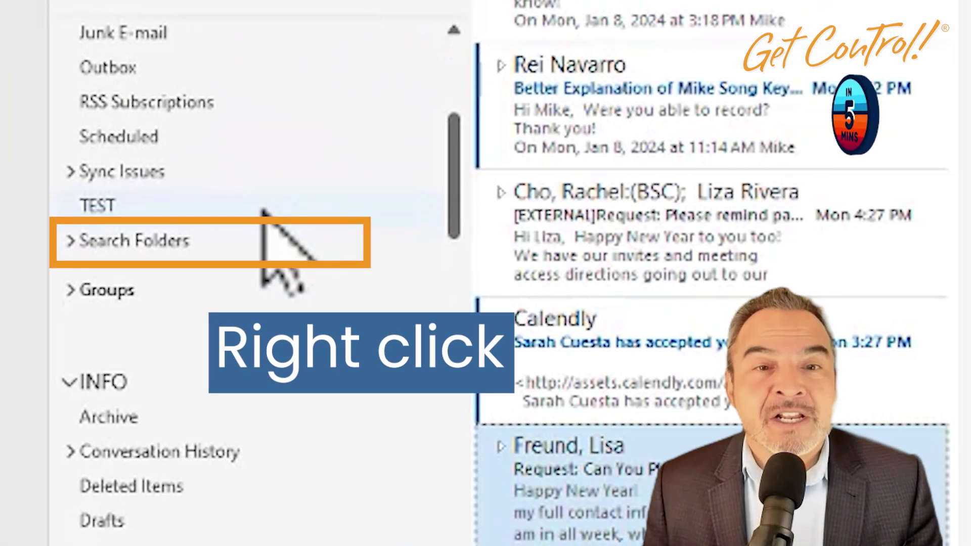
# - Build a 'Mail from specific people' search folder for one chosen contact and pin it to Favorites
pyautogui.rightClick(249, 248)
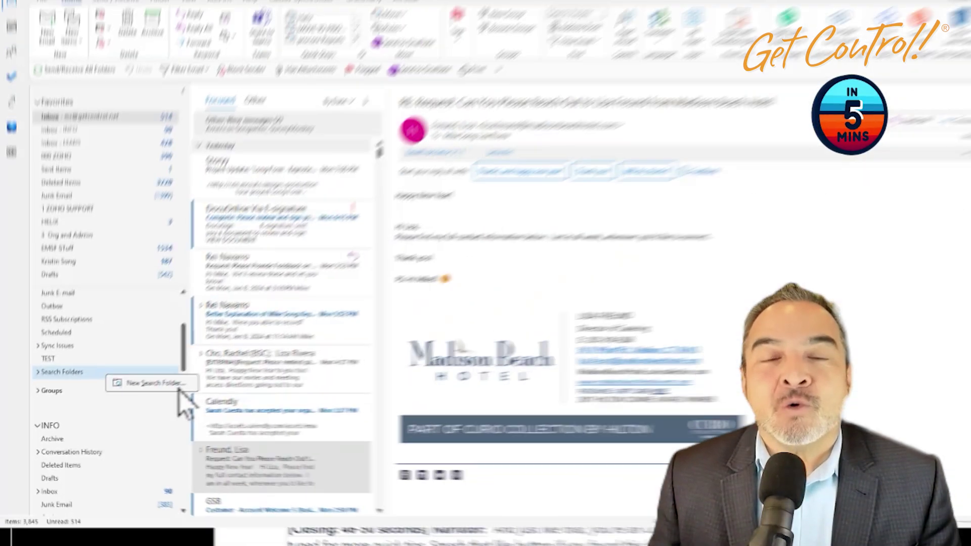
pyautogui.click(438, 283)
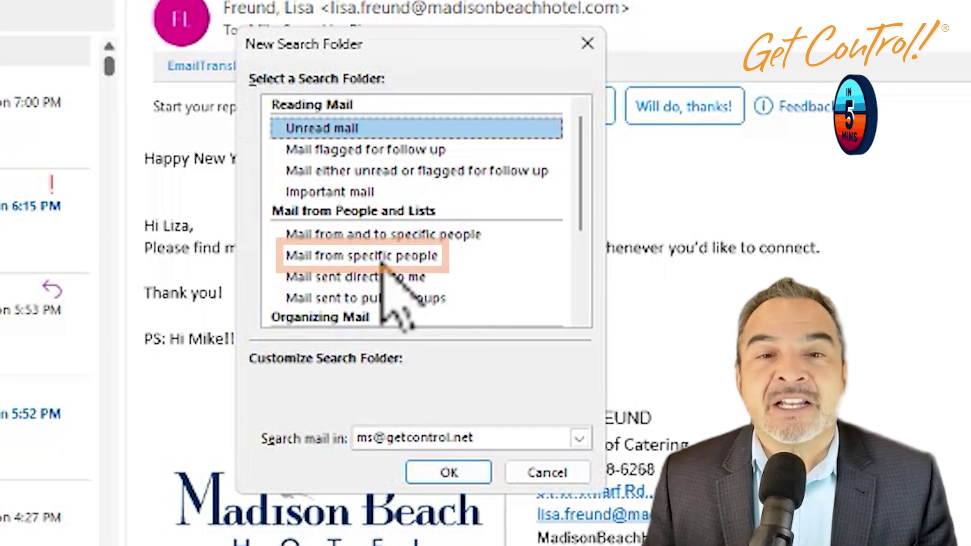
pyautogui.click(387, 263)
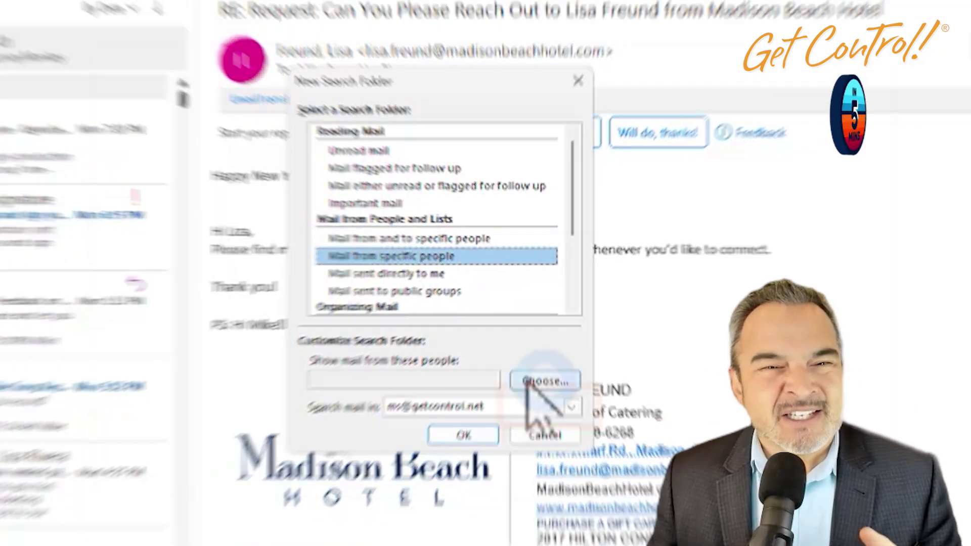
pyautogui.click(528, 383)
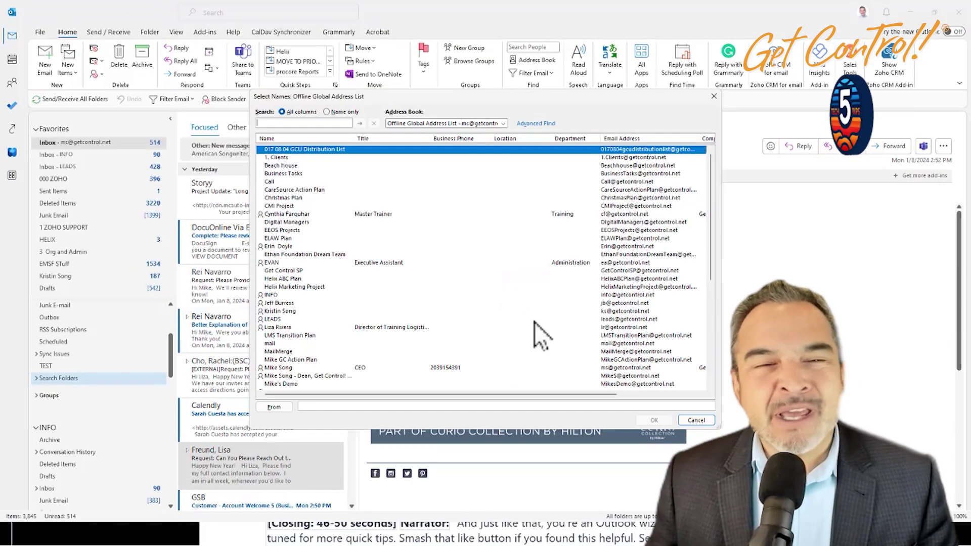
pyautogui.click(303, 214)
pyautogui.click(273, 407)
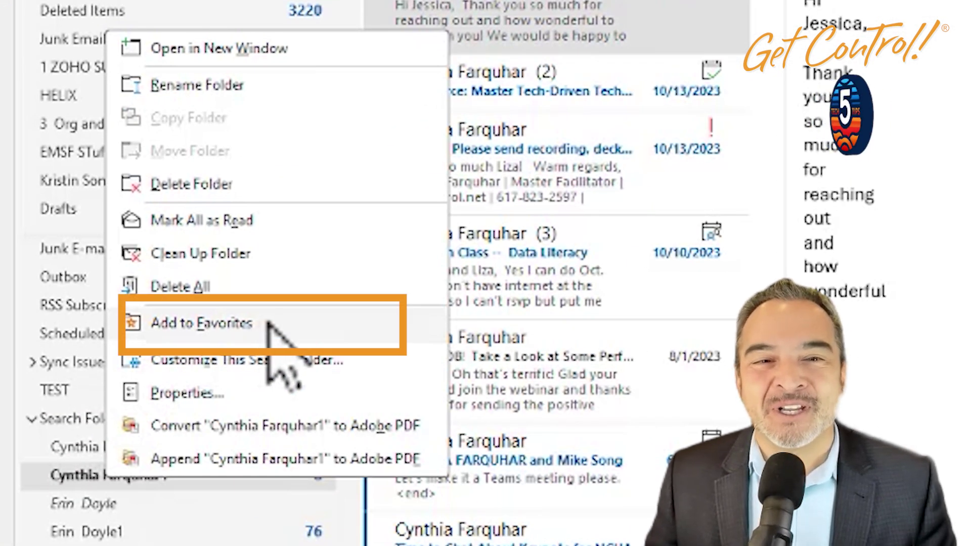
pyautogui.click(268, 323)
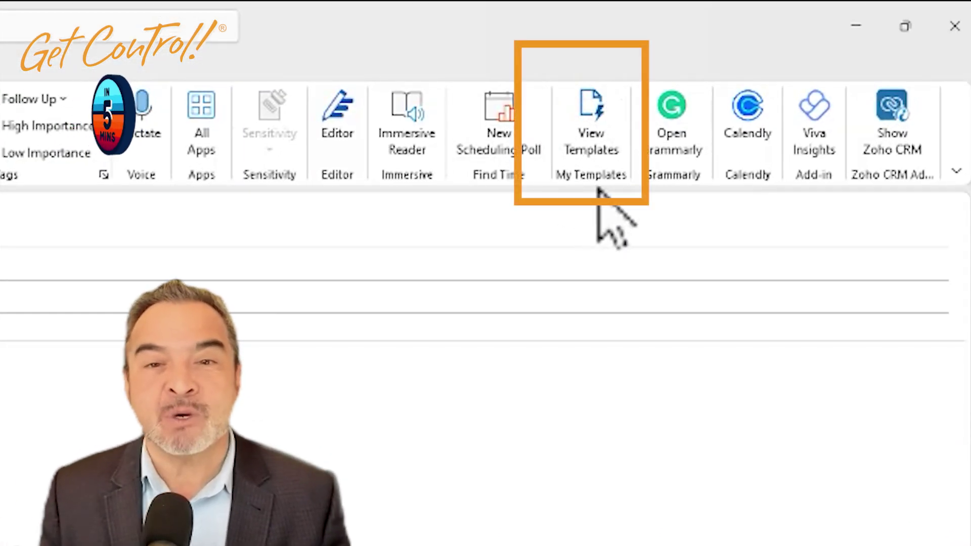
# - Show the My Templates pane beside the new draft, scrolled down to + Template
pyautogui.click(600, 167)
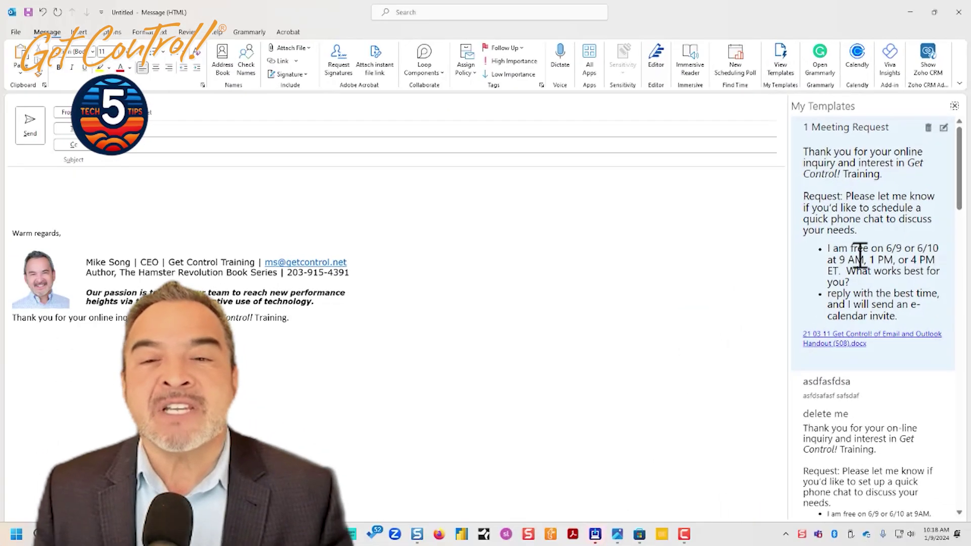
pyautogui.scroll(-5, 860, 258)
pyautogui.scroll(-5, 860, 285)
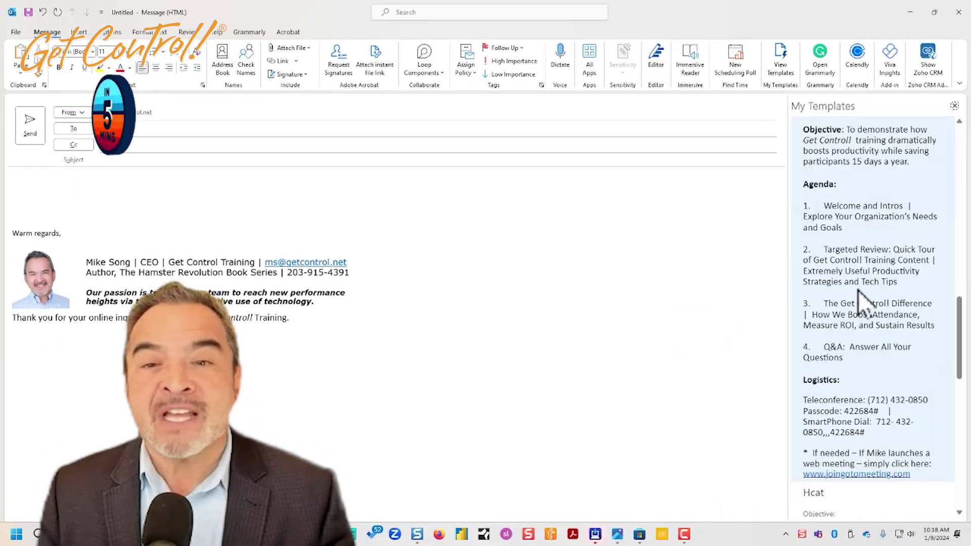
pyautogui.scroll(-5, 862, 304)
pyautogui.scroll(-5, 859, 303)
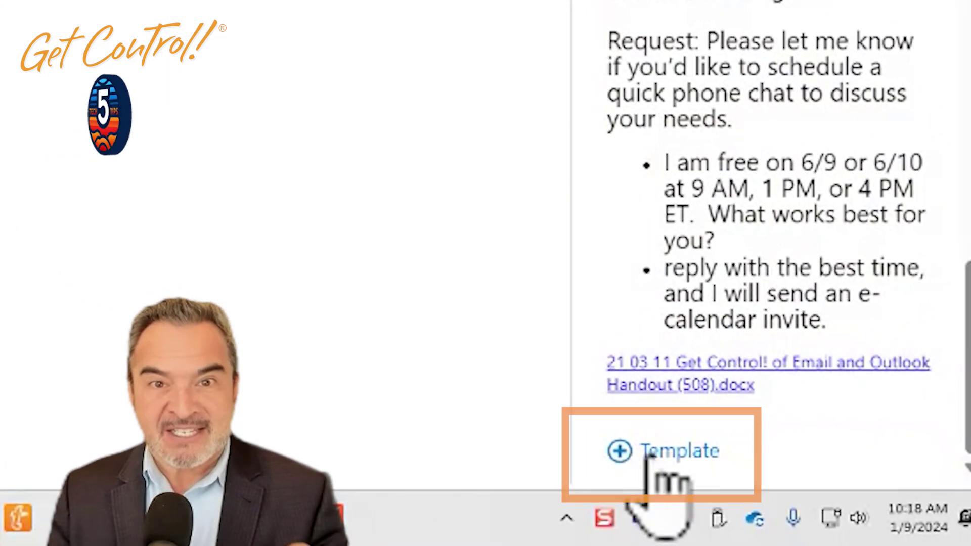
# - Save the pasted message text as a new template titled 'Helix Project'
pyautogui.click(619, 449)
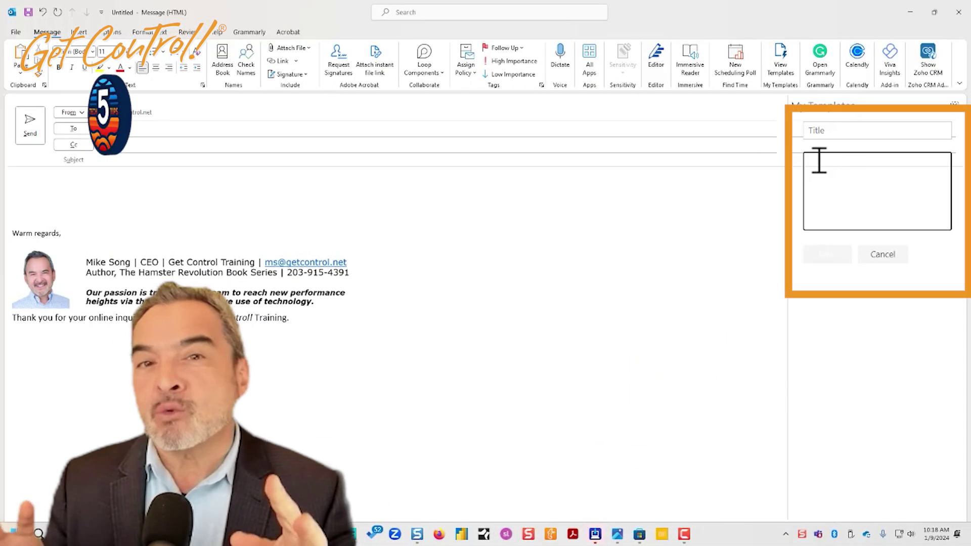
pyautogui.hotkey('ctrl', 'v')
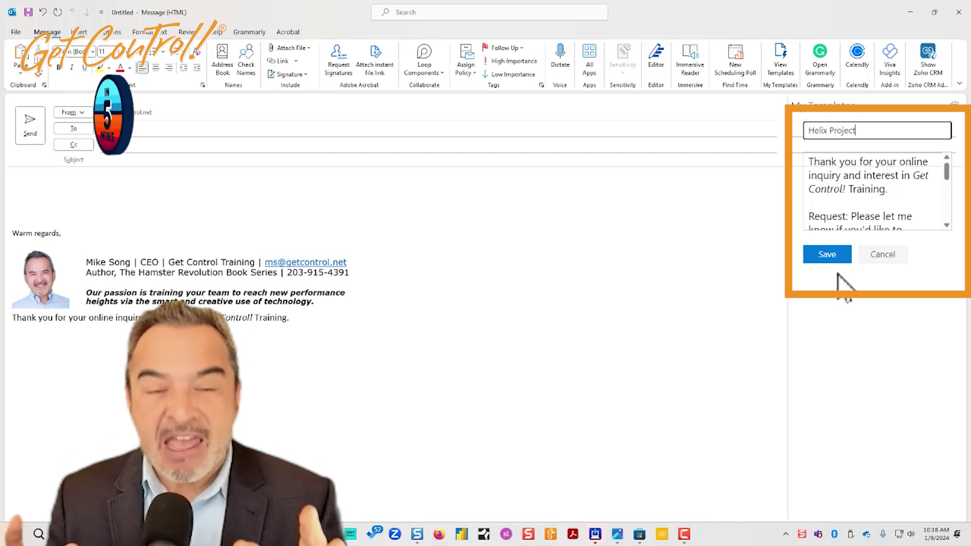
pyautogui.click(828, 255)
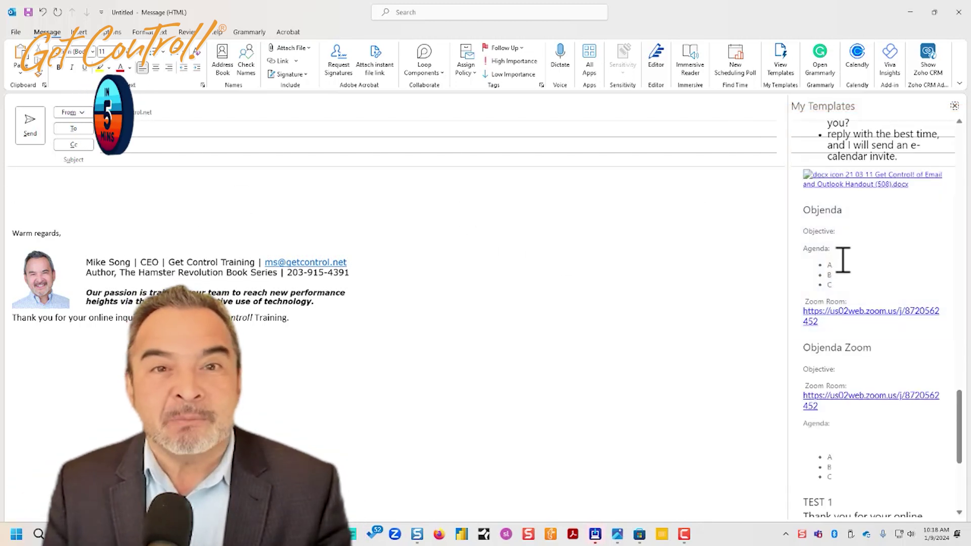
# - Insert the Helix Project template into the draft's body
pyautogui.scroll(-5, 880, 333)
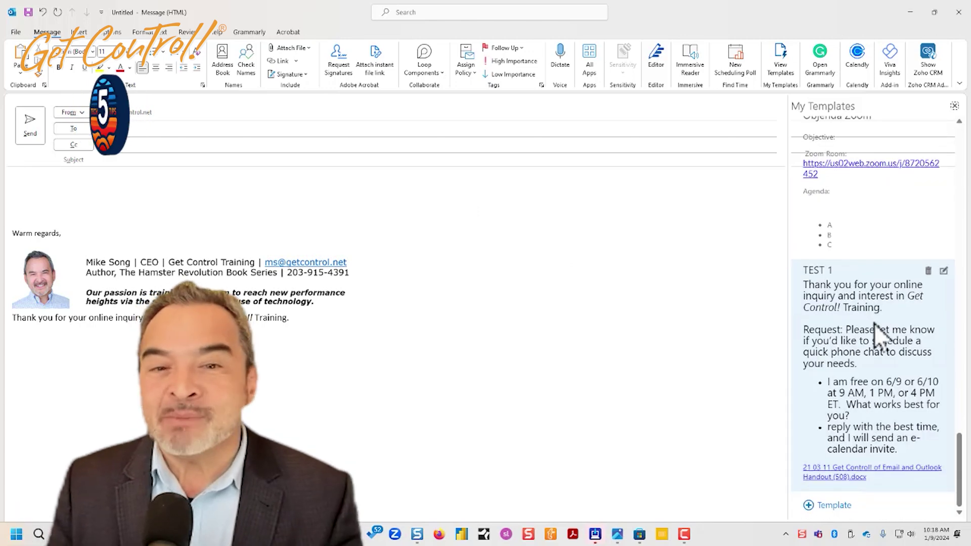
pyautogui.scroll(4, 878, 329)
pyautogui.scroll(5, 878, 332)
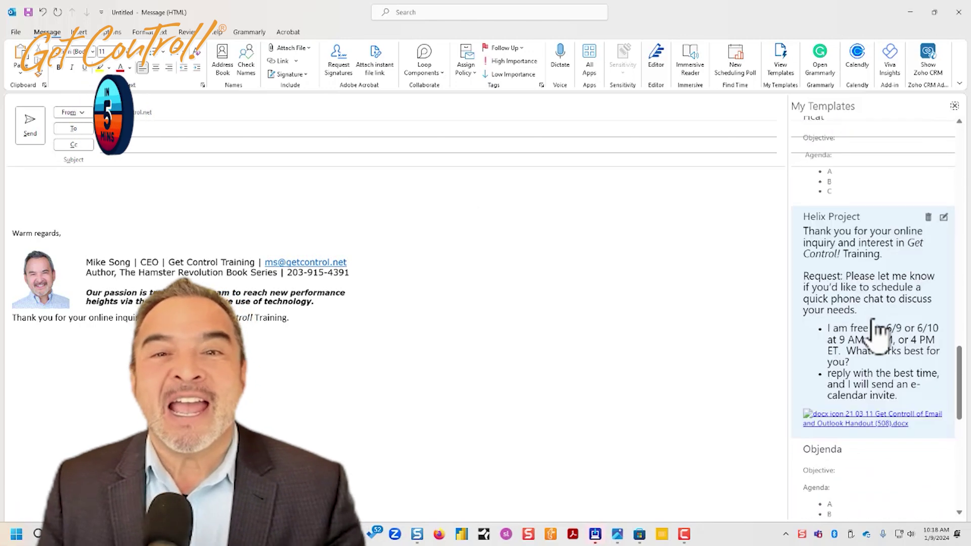
pyautogui.scroll(3, 878, 336)
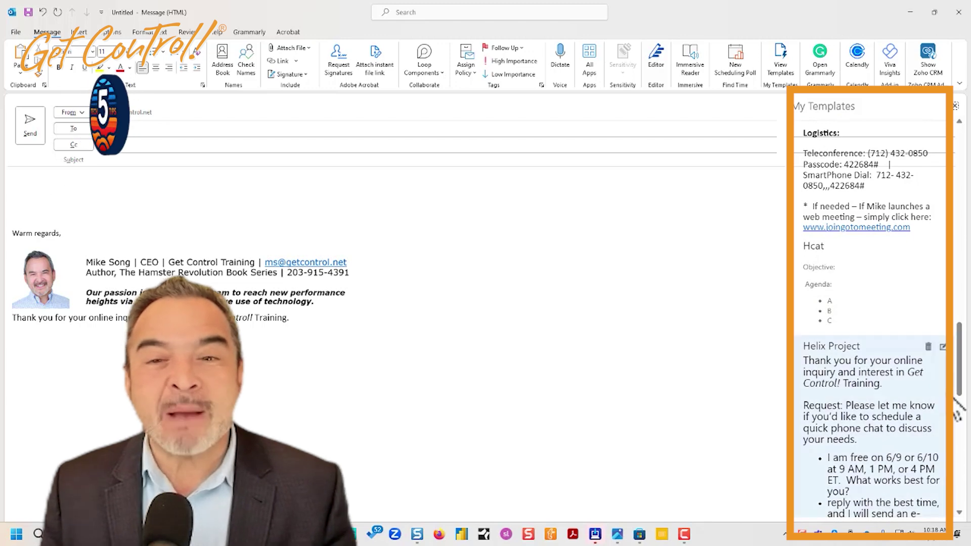
pyautogui.click(929, 402)
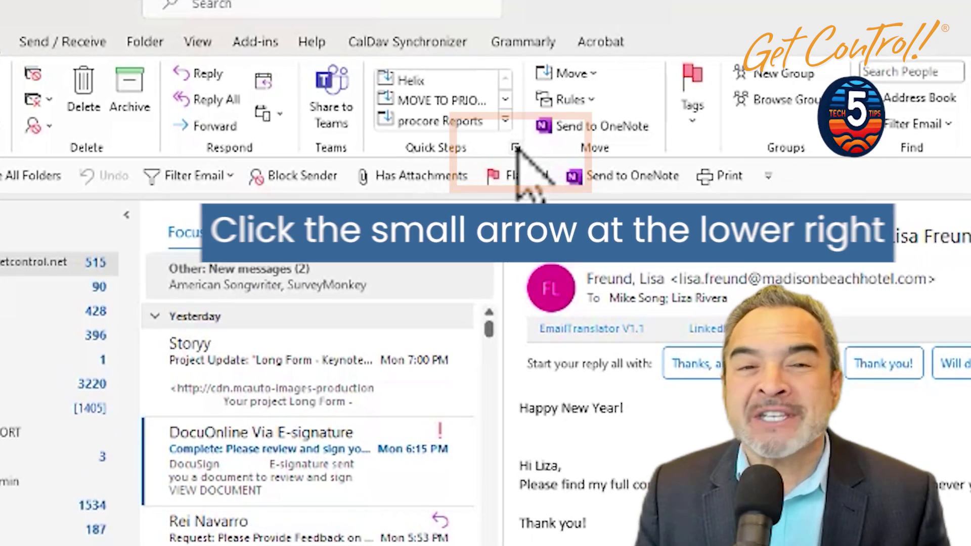
# - Create a 'Helix Project' Move to Folder quick step that files mail into HELIX and marks it read
pyautogui.click(516, 148)
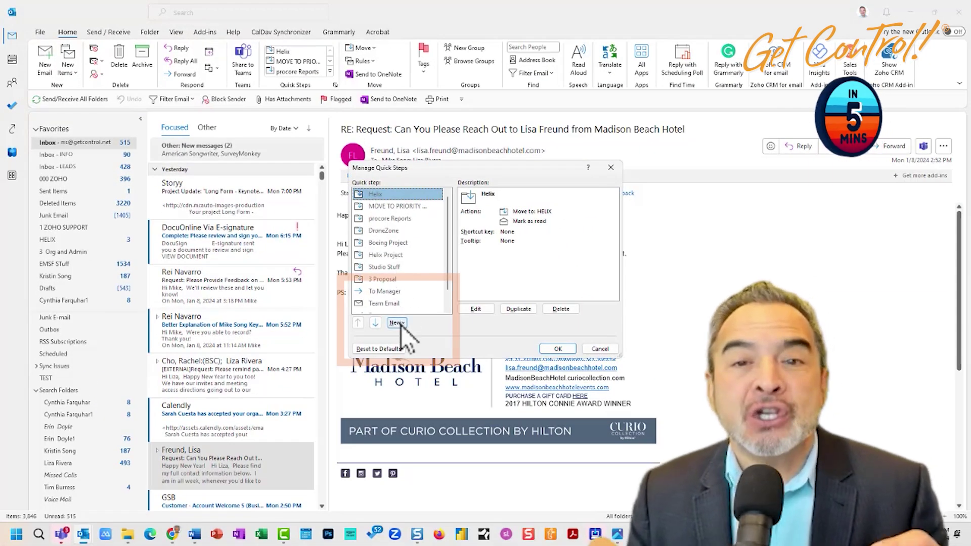
pyautogui.click(396, 324)
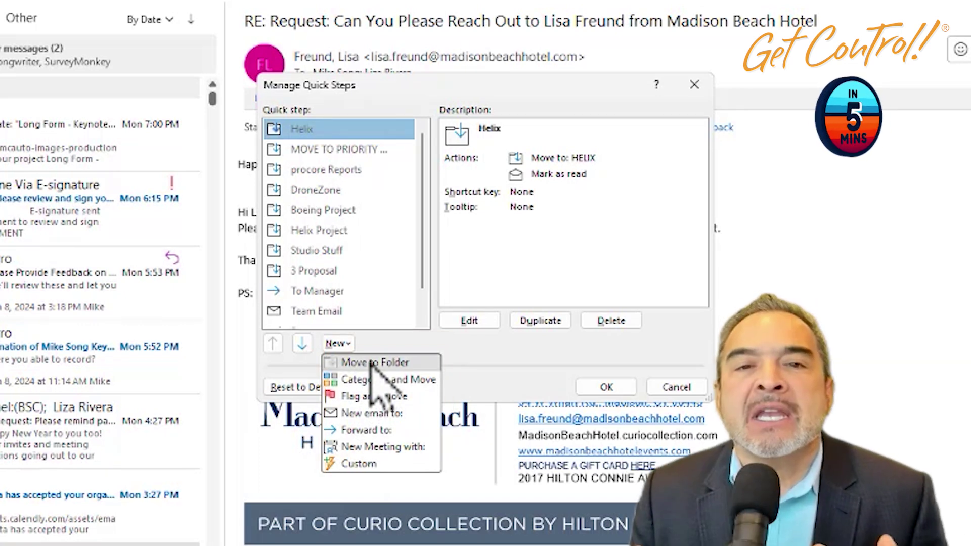
pyautogui.click(371, 362)
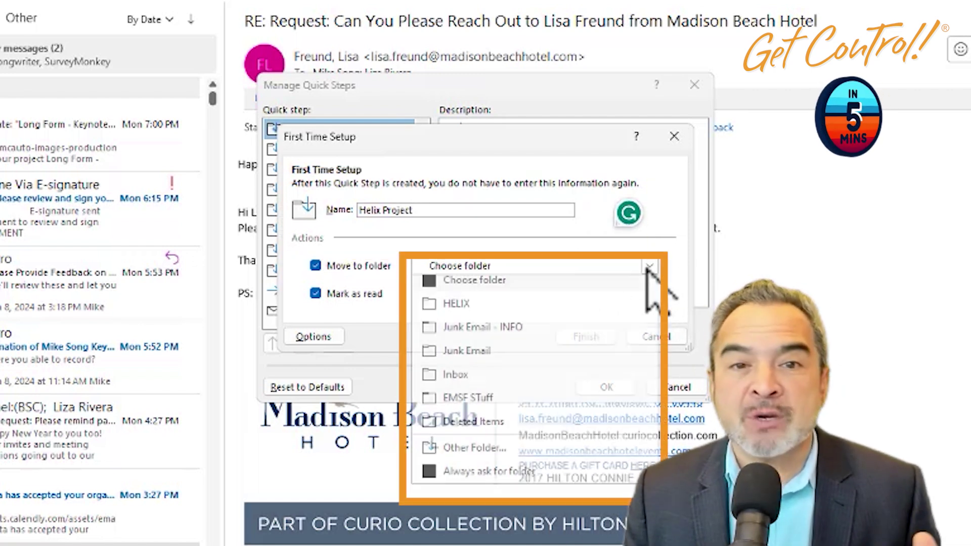
pyautogui.click(457, 312)
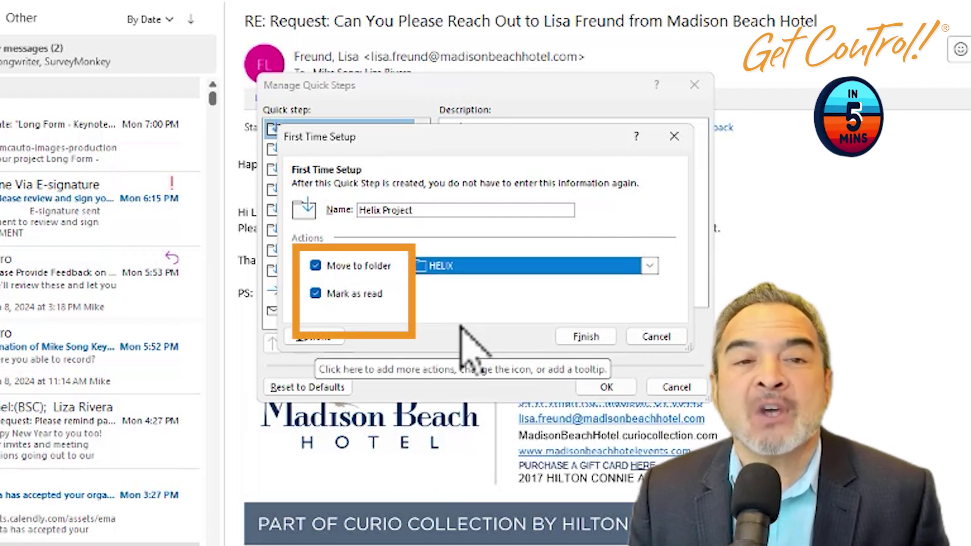
pyautogui.click(587, 337)
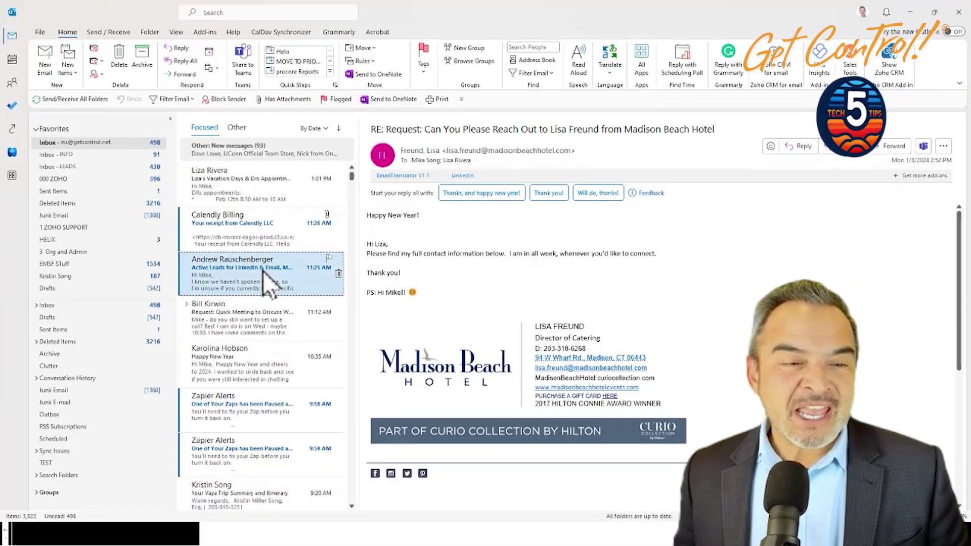
# - From the sample email, create a rule moving that sender's future mail into HELIX
pyautogui.click(263, 271)
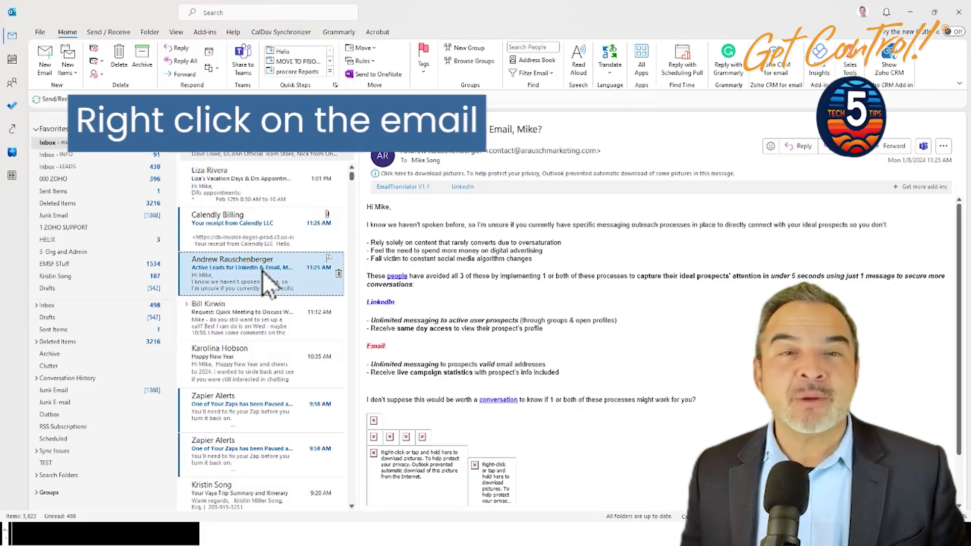
pyautogui.rightClick(262, 272)
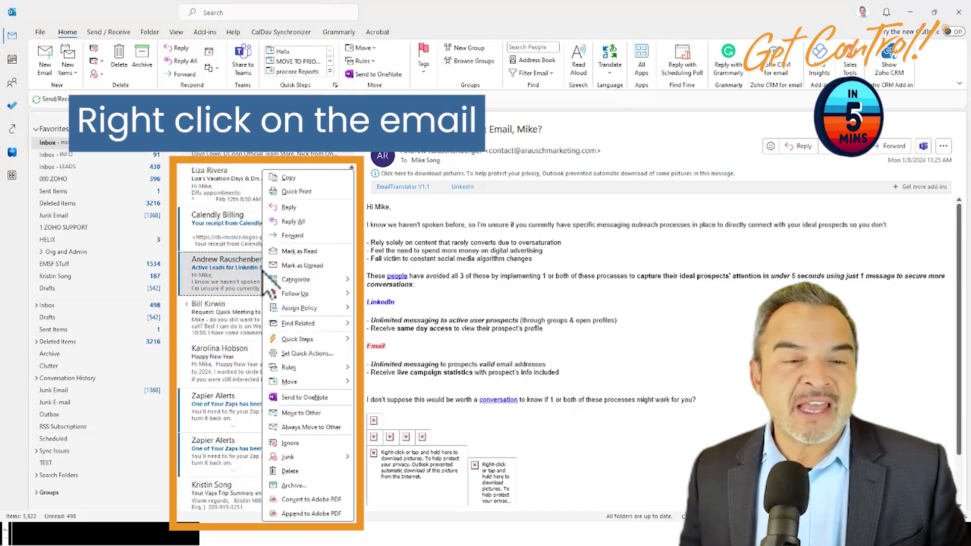
pyautogui.moveTo(348, 279)
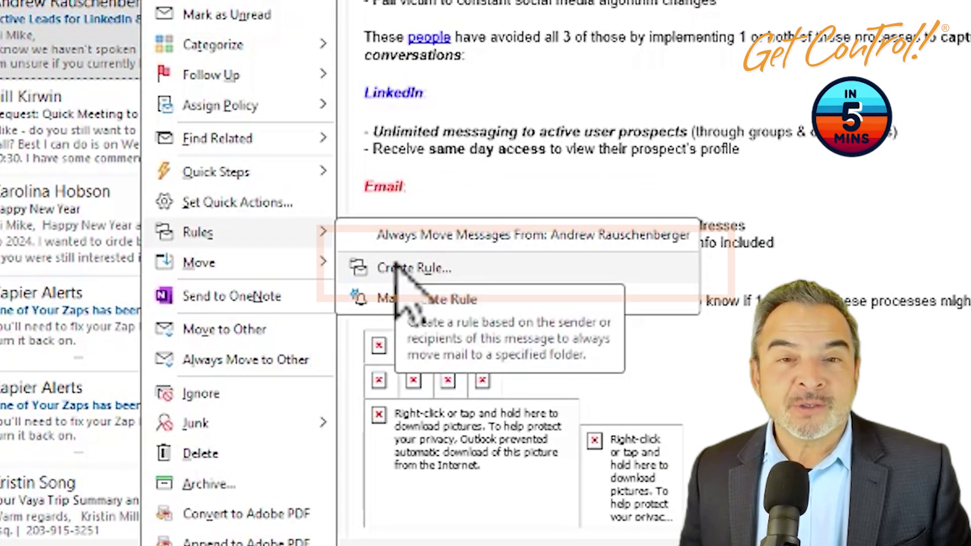
pyautogui.click(515, 309)
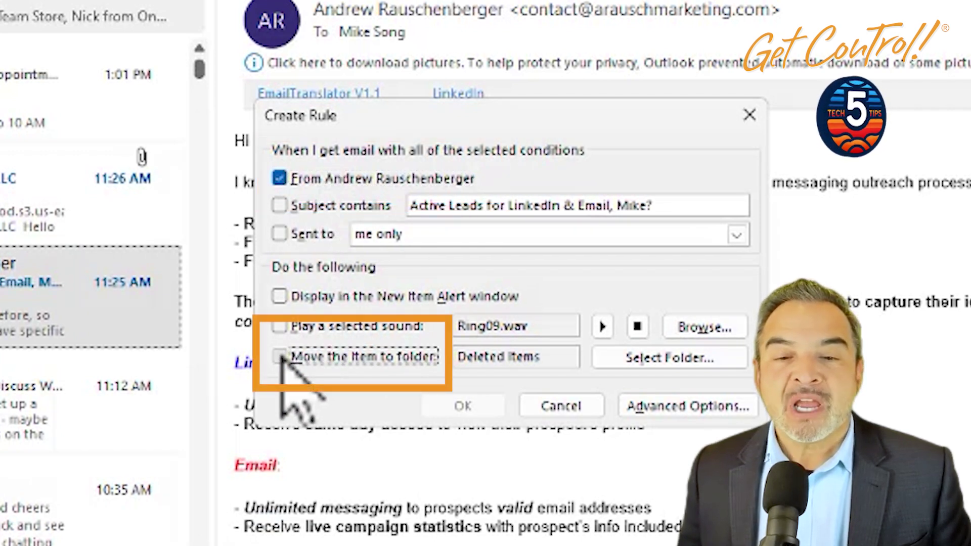
pyautogui.click(667, 356)
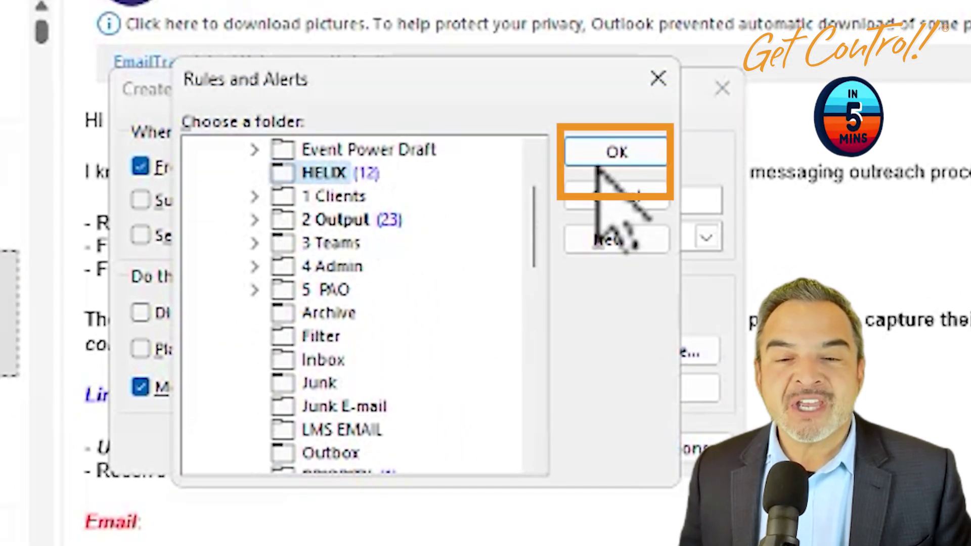
pyautogui.click(617, 154)
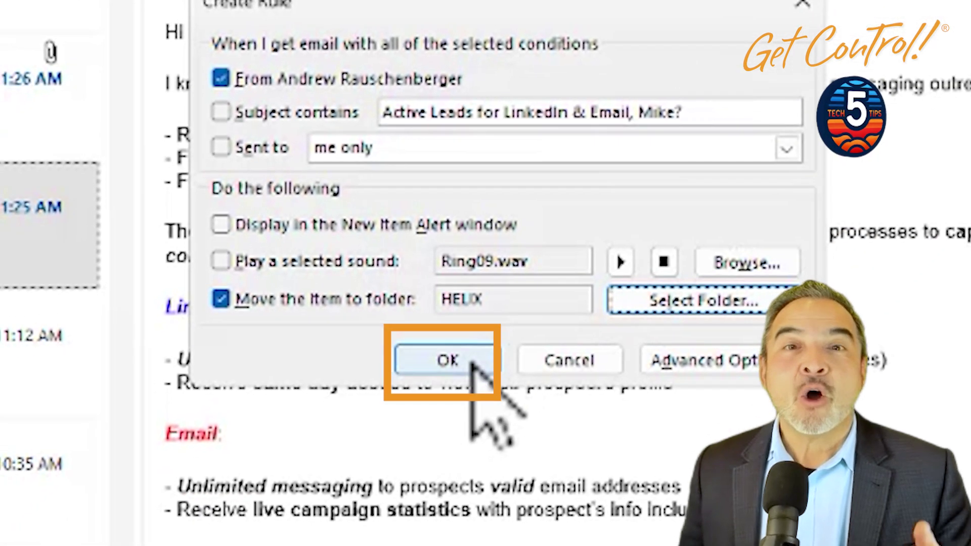
pyautogui.click(493, 359)
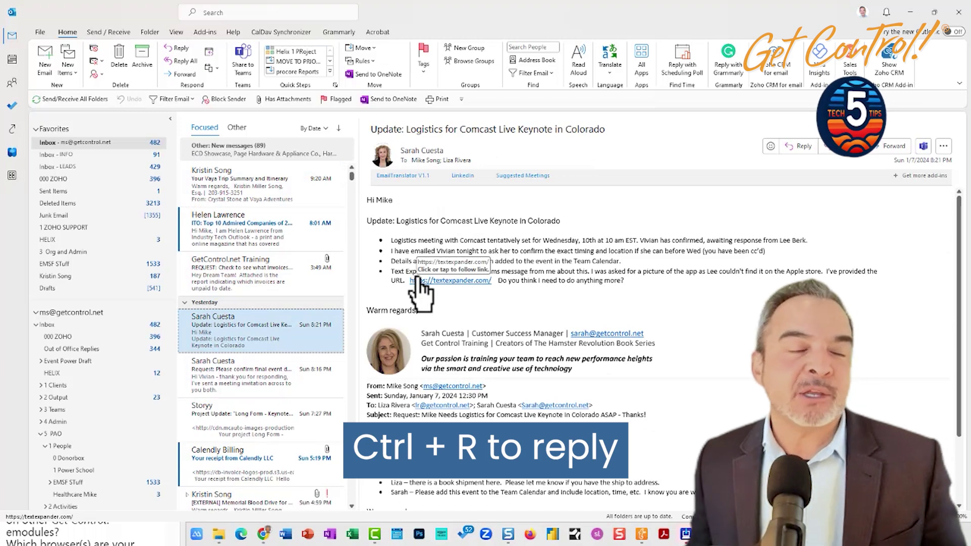
# - Start a reply and a reply-all to the open email, then a new blank message from the invoices email
pyautogui.hotkey('ctrl', 'r')
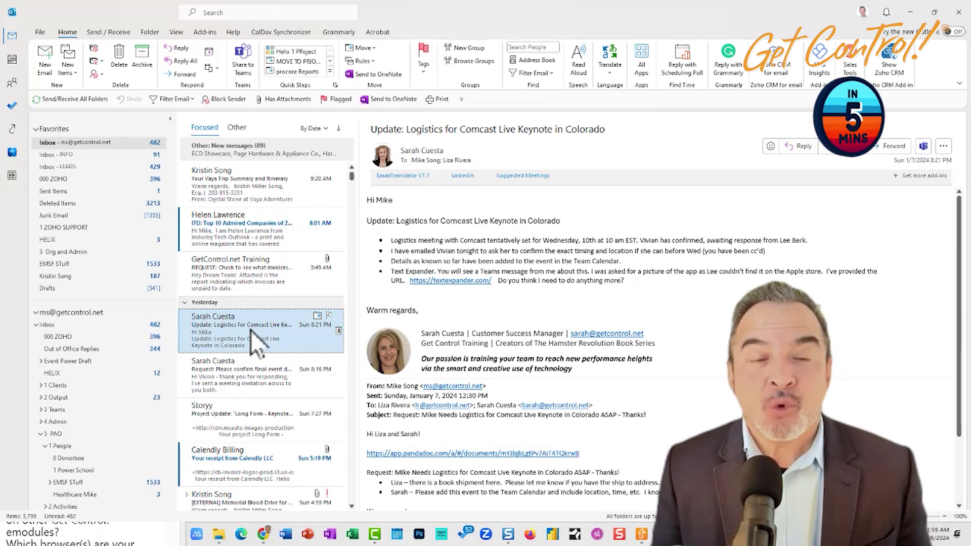
pyautogui.hotkey('ctrl', 'shift', 'r')
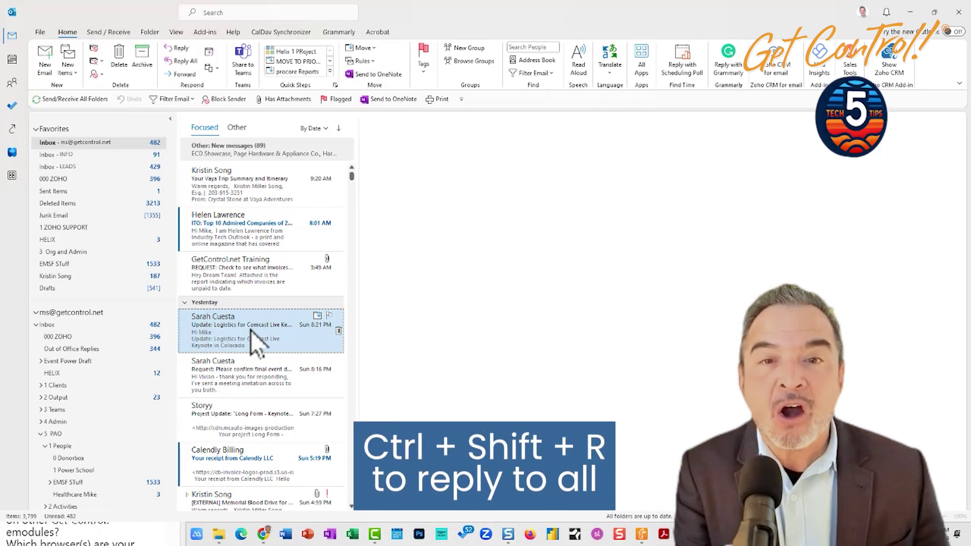
pyautogui.click(254, 269)
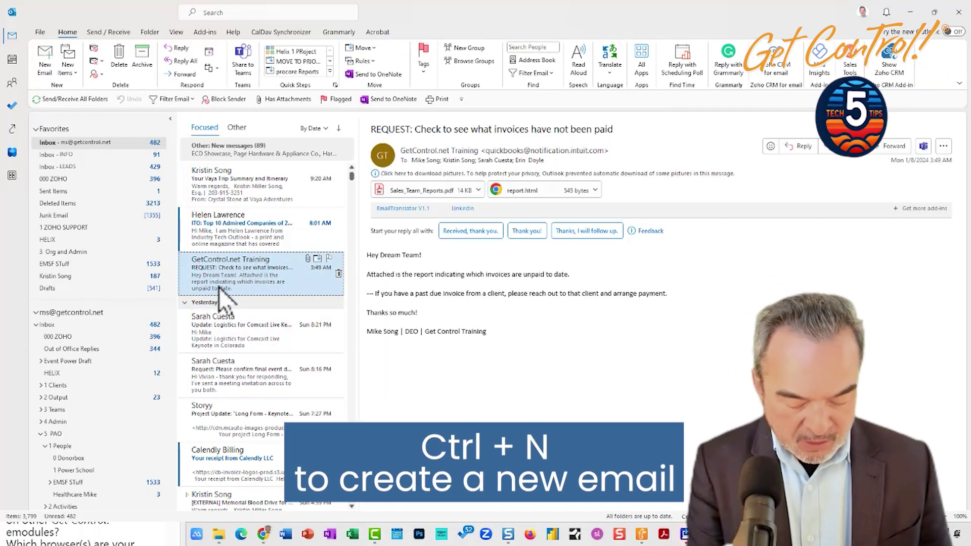
pyautogui.hotkey('ctrl', 'n')
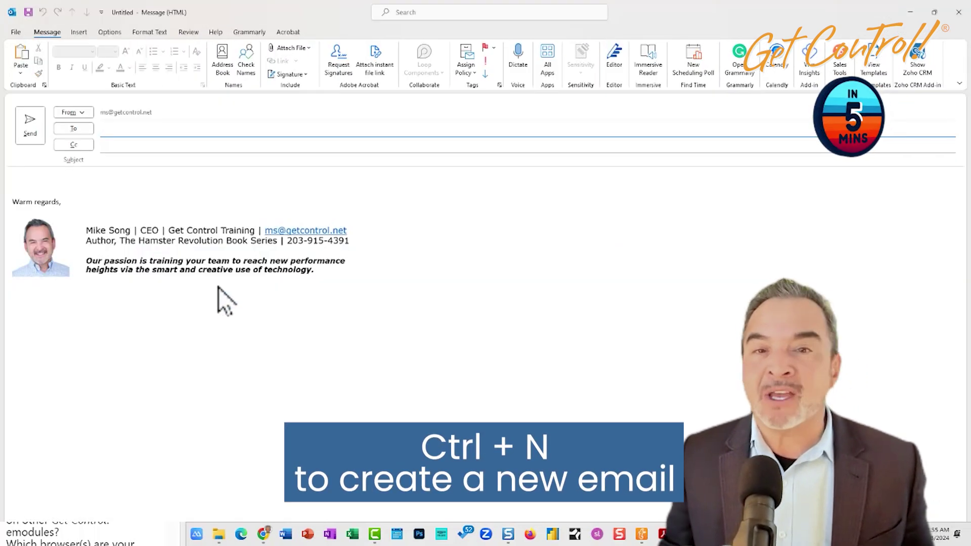